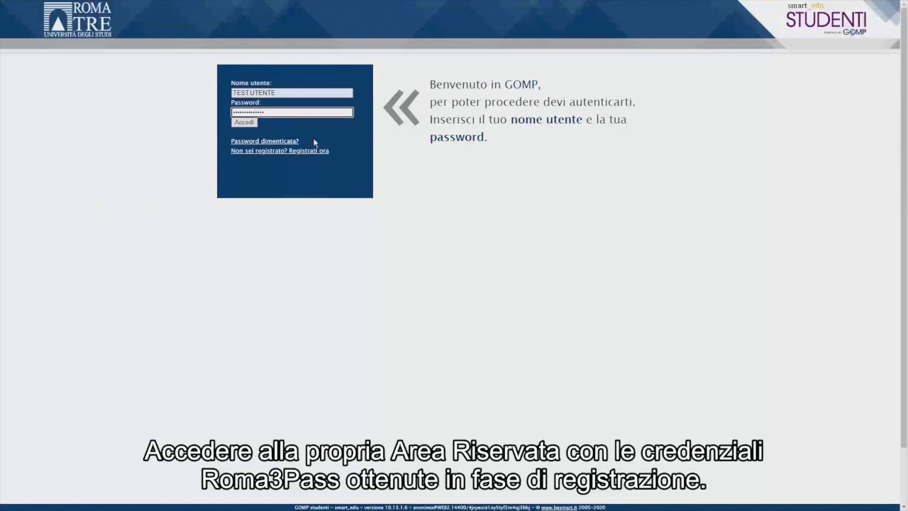
Log in to the student area and open the classroom seat booking page (Prenota il posto in aula)
click(254, 123)
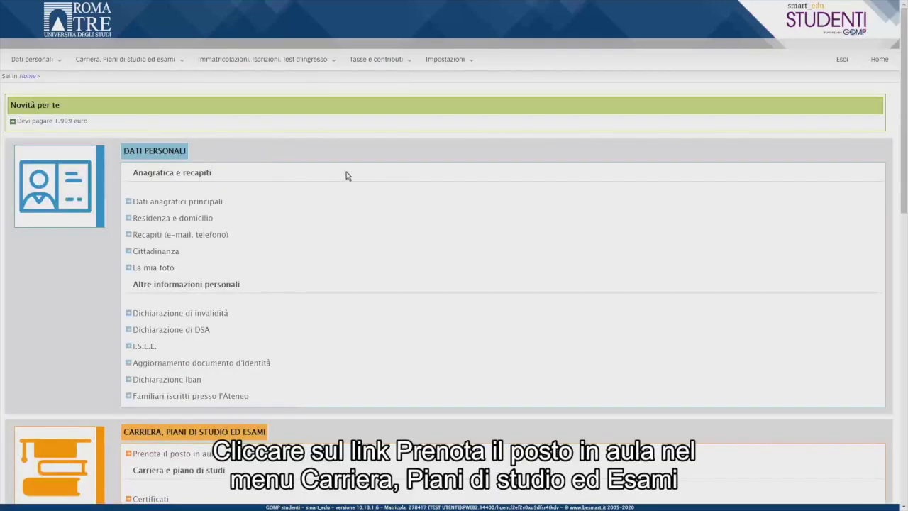
scroll(347, 178, down, 4)
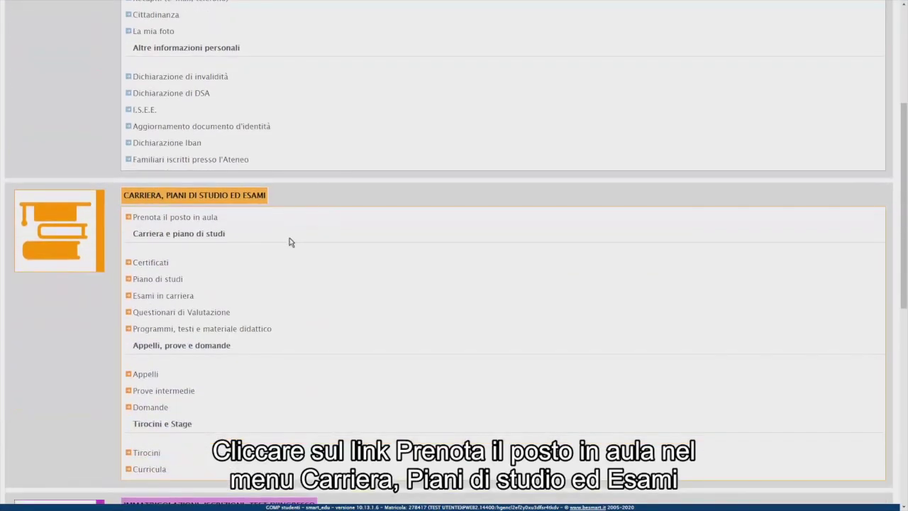
drag(236, 222, 133, 227)
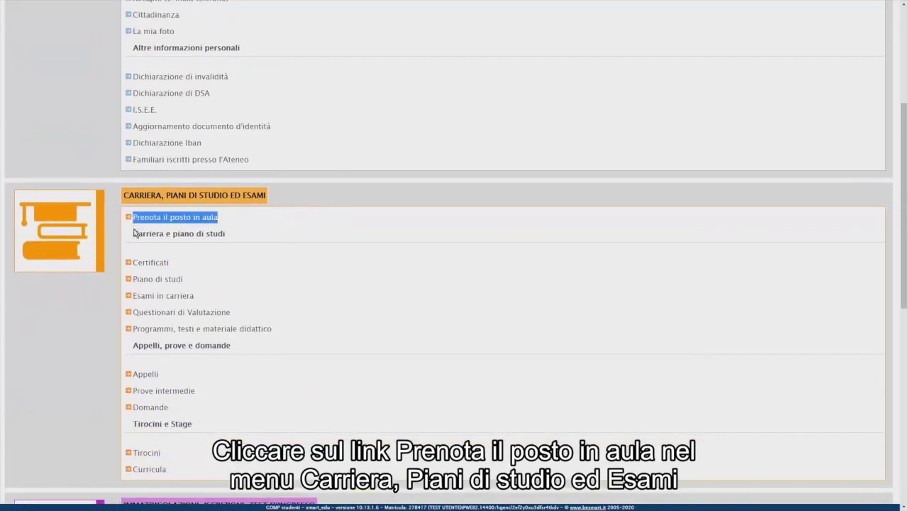
click(290, 258)
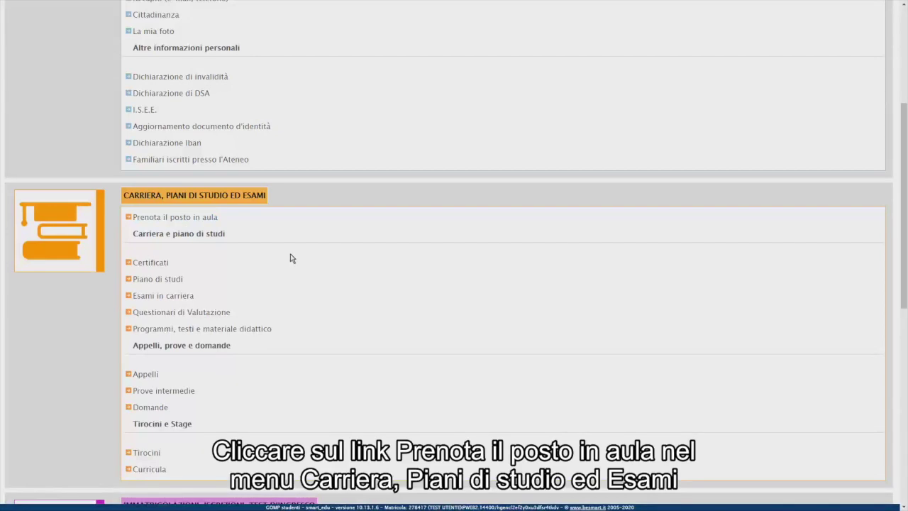
click(194, 218)
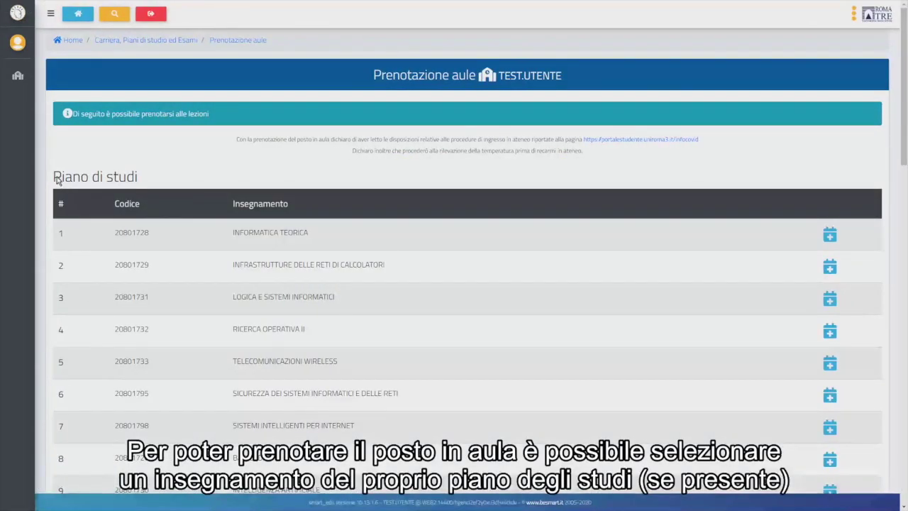
Open the bookable lessons of the BIG DATA course from the study plan (Piano di studi)
drag(54, 177, 147, 179)
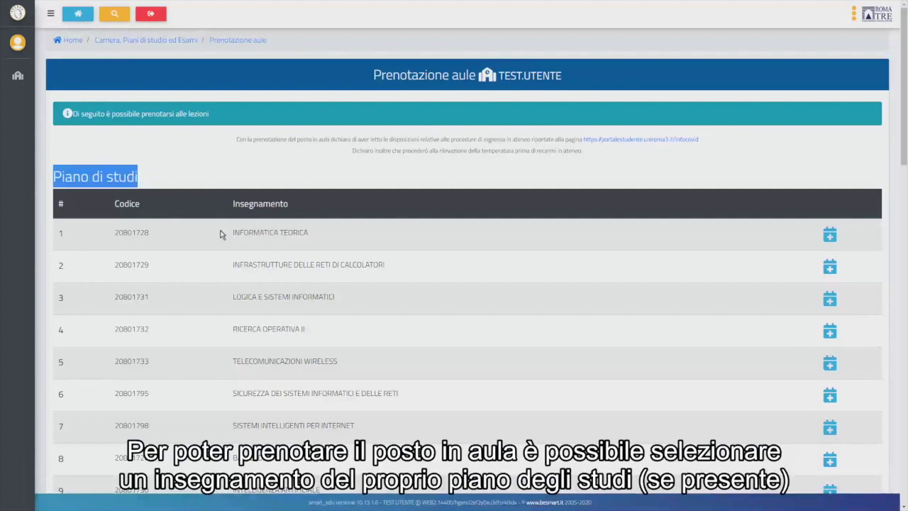
scroll(380, 309, down, 1)
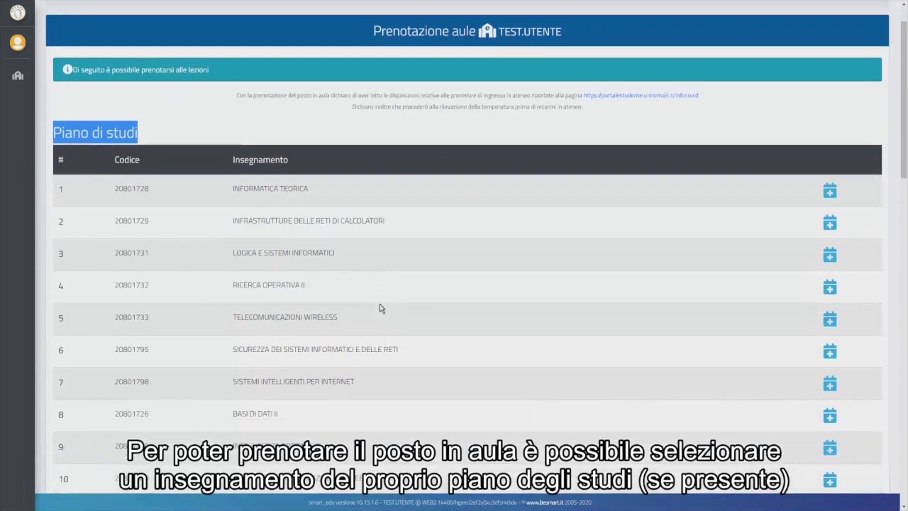
scroll(380, 308, down, 5)
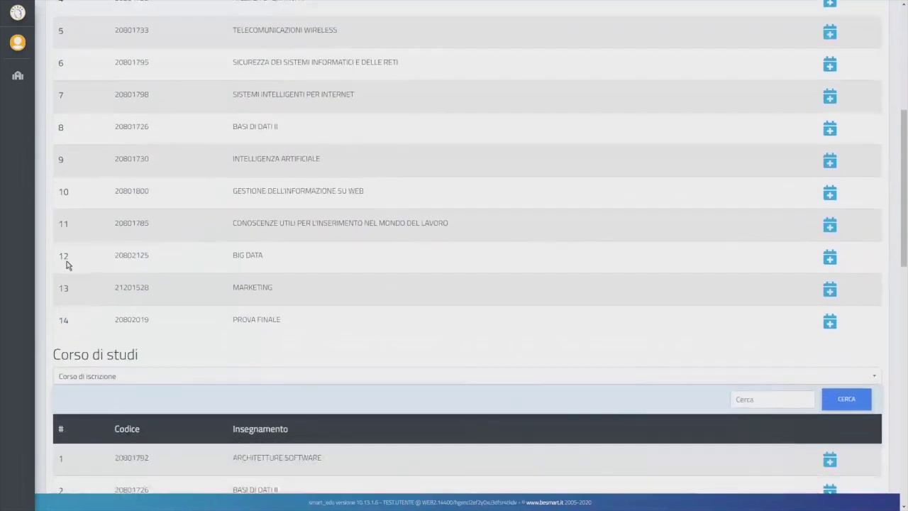
click(830, 257)
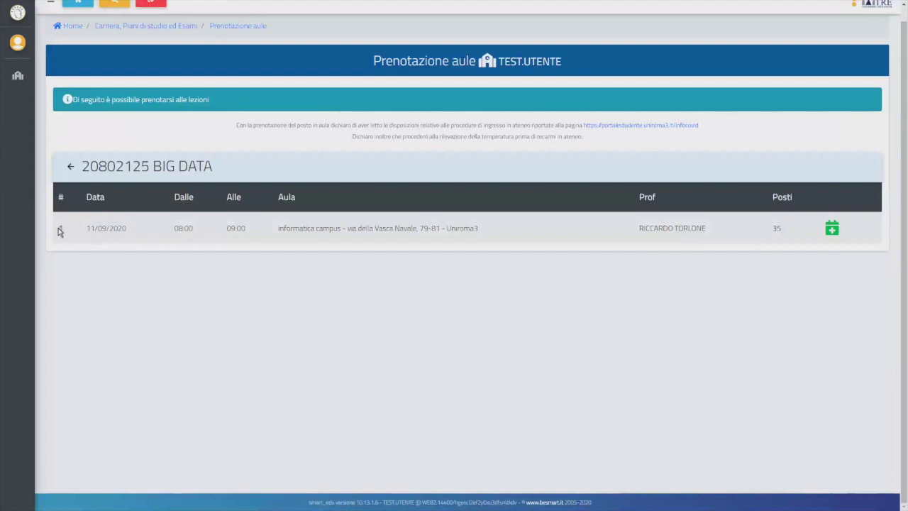
drag(226, 168, 79, 169)
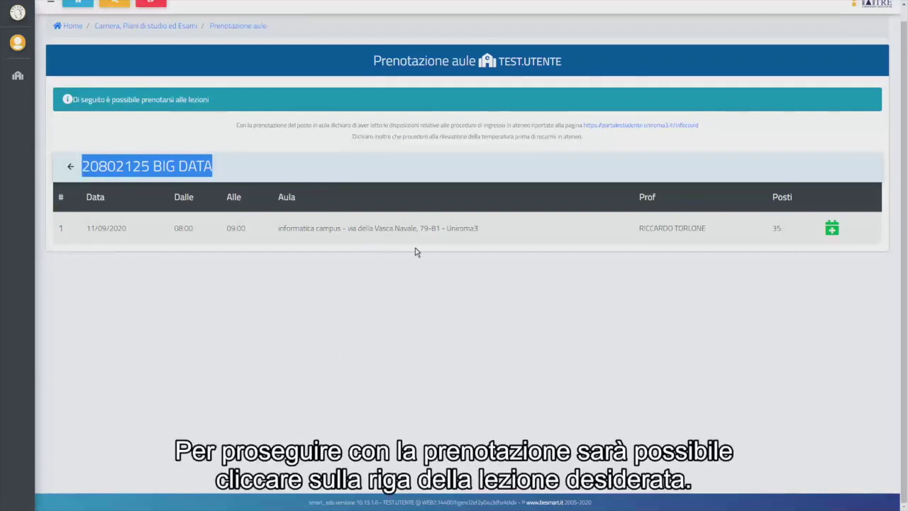
click(655, 293)
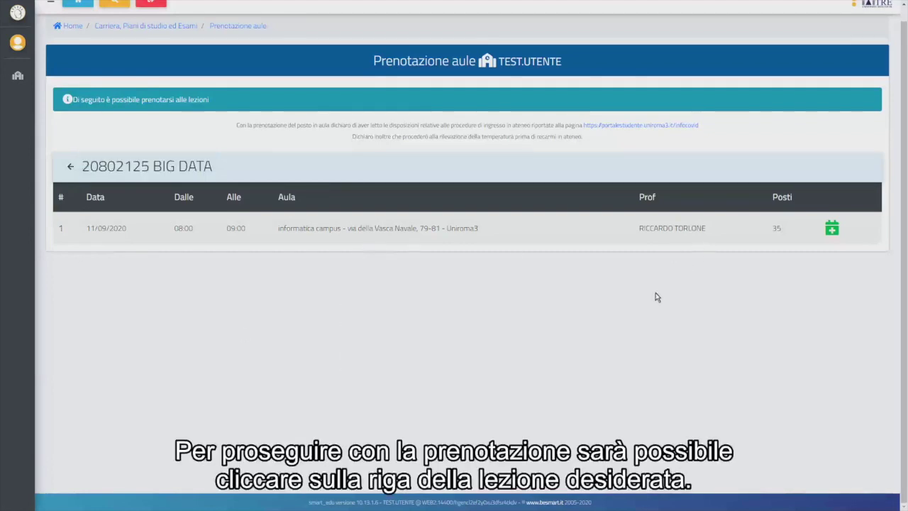
drag(639, 228, 705, 229)
click(705, 229)
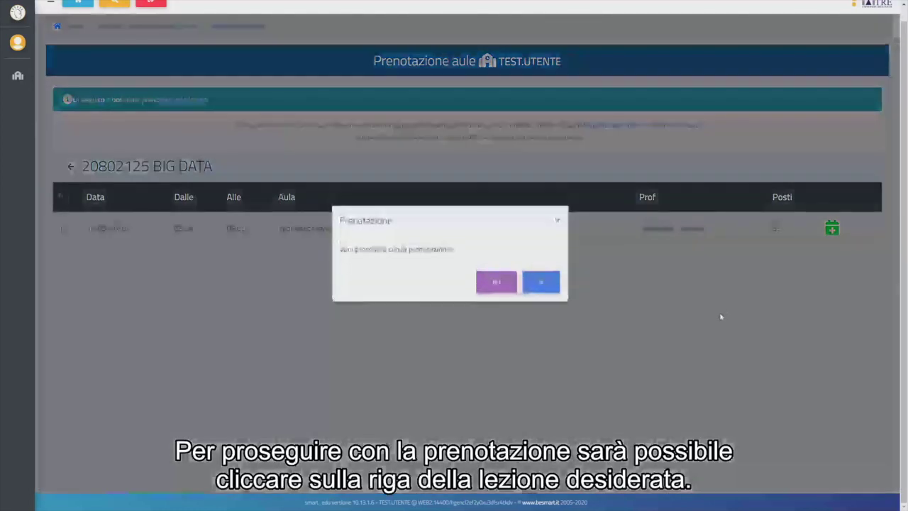
click(498, 285)
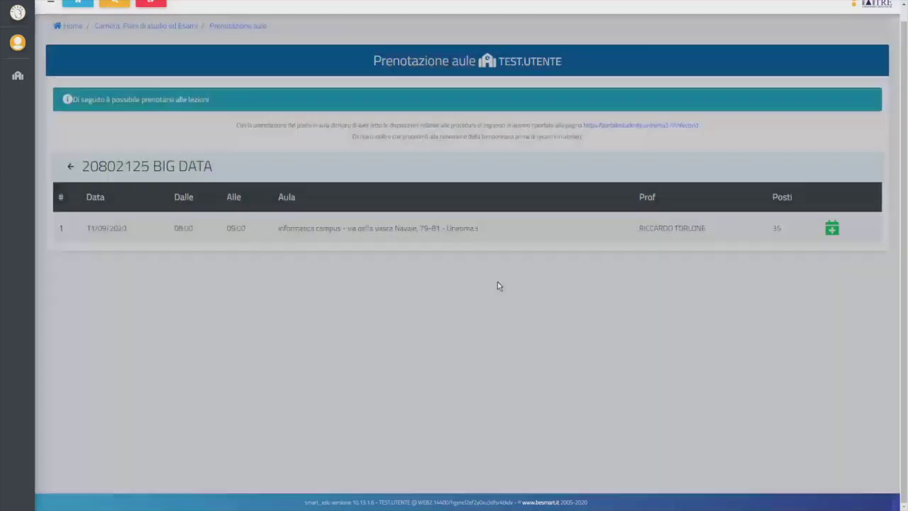
Book a seat for the 11/09/2020 lesson from 08:00 to 09:00, confirm it, and open the booking details
click(833, 230)
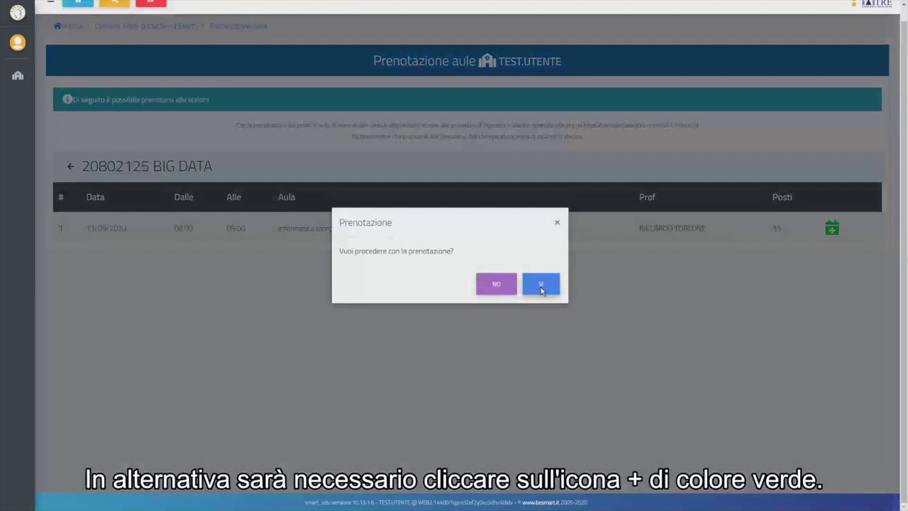
click(541, 285)
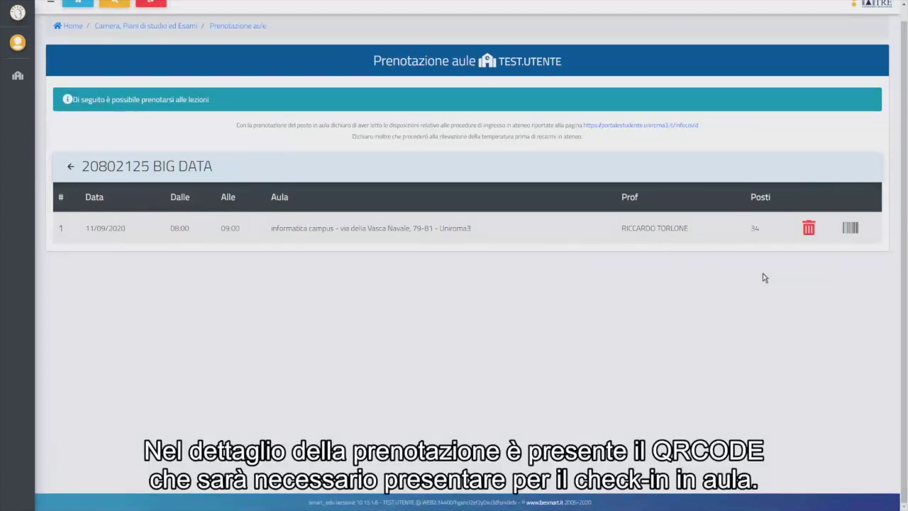
click(850, 228)
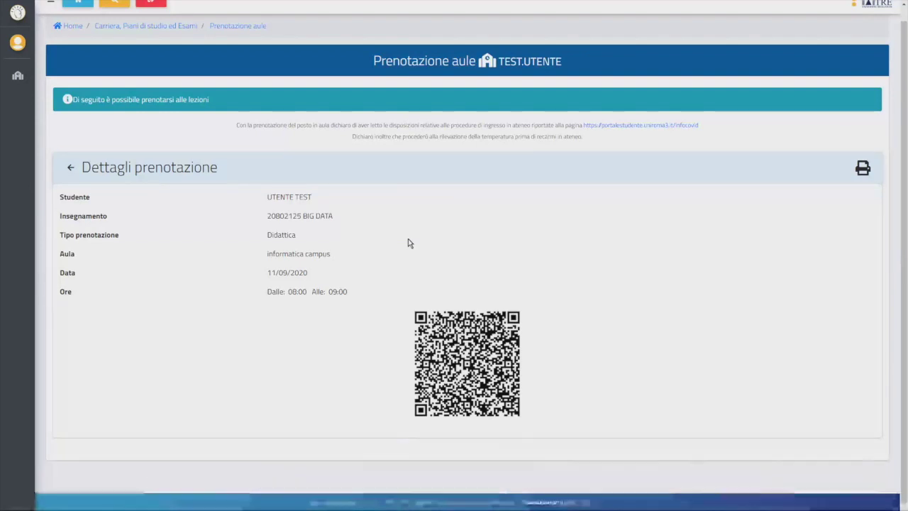
Preview the booking's printout with Salva come PDF as the destination, and cancel printing
click(870, 168)
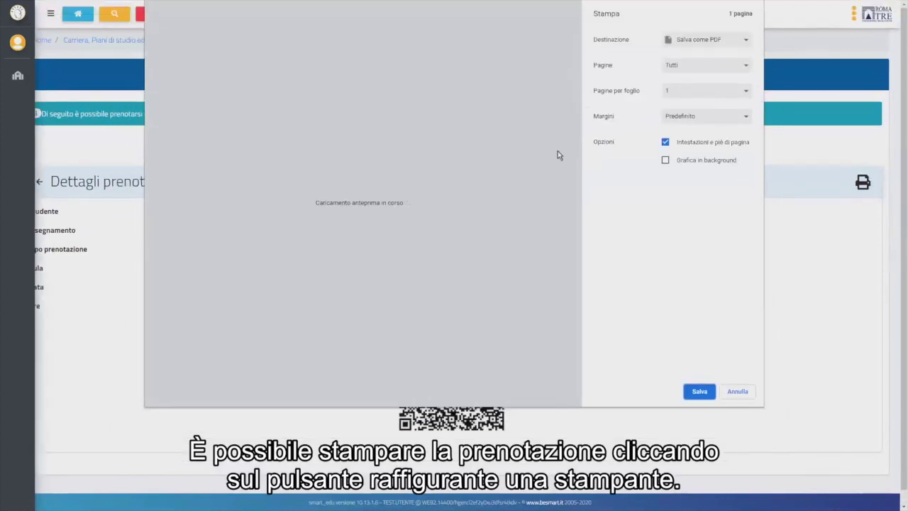
click(745, 40)
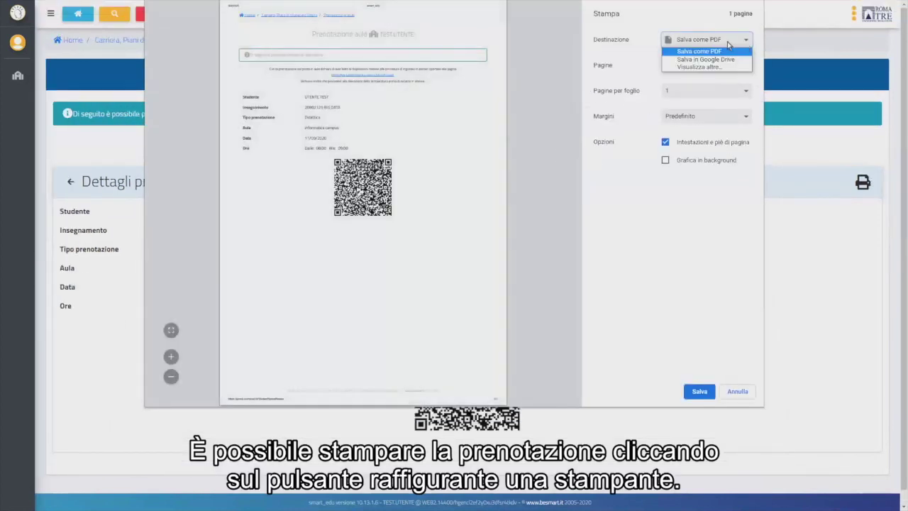
click(698, 51)
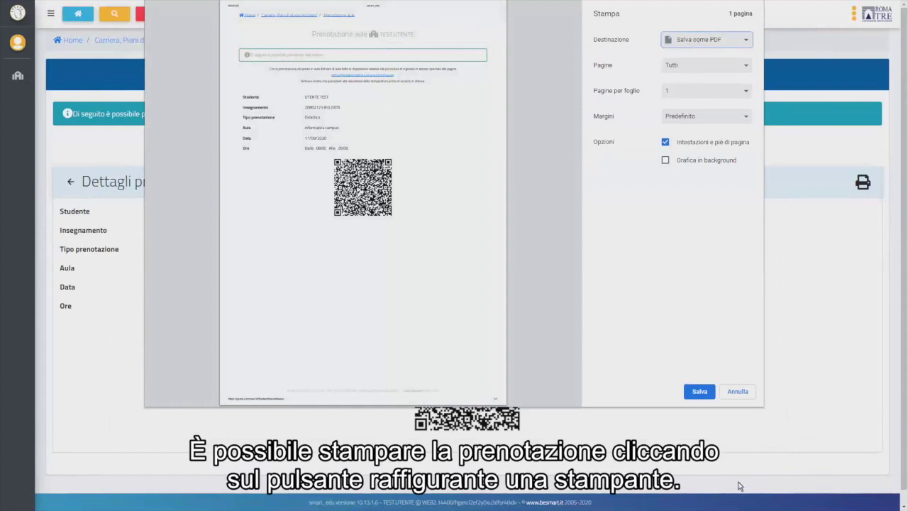
click(737, 391)
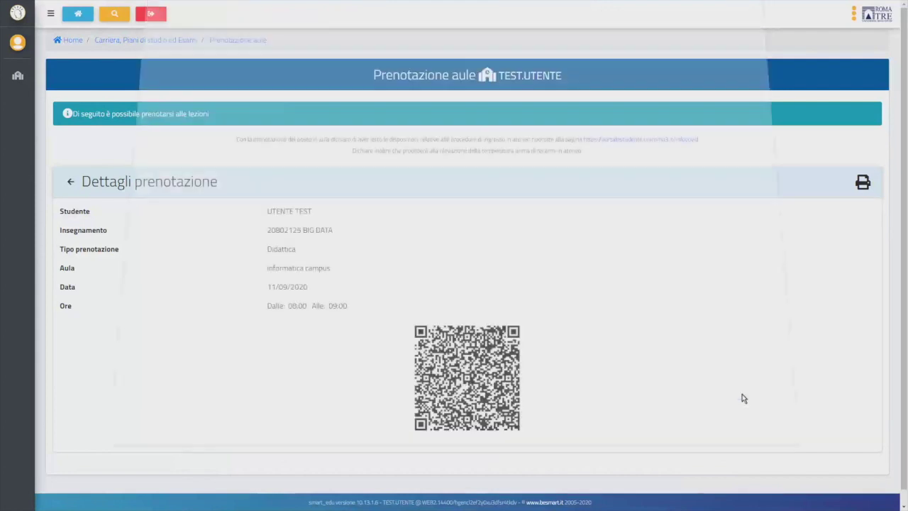
Return to the classroom booking overview and delete the BIG DATA booking of 11/09/2020, confirming the deletion
click(223, 41)
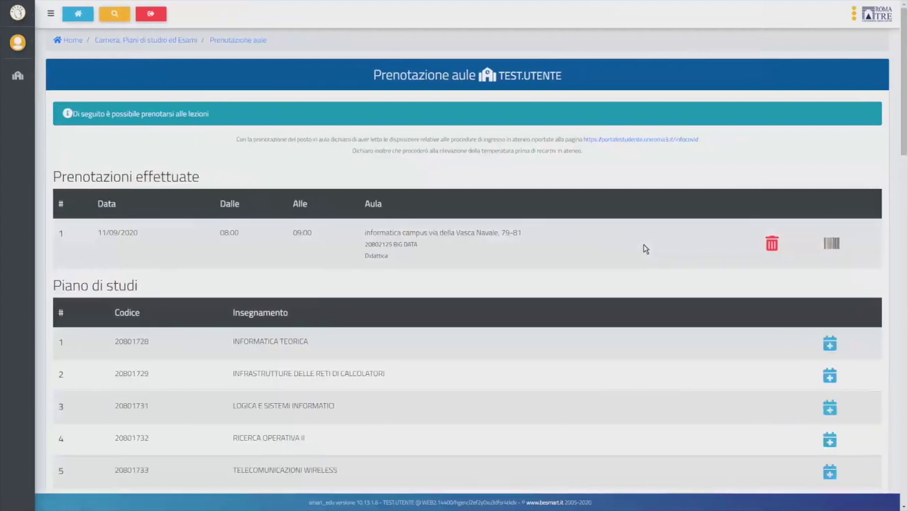
drag(54, 178, 202, 181)
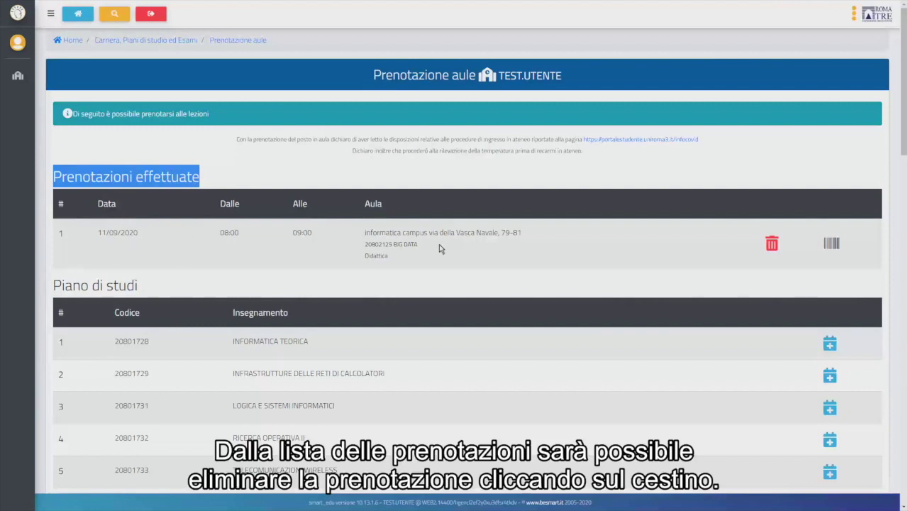
click(675, 236)
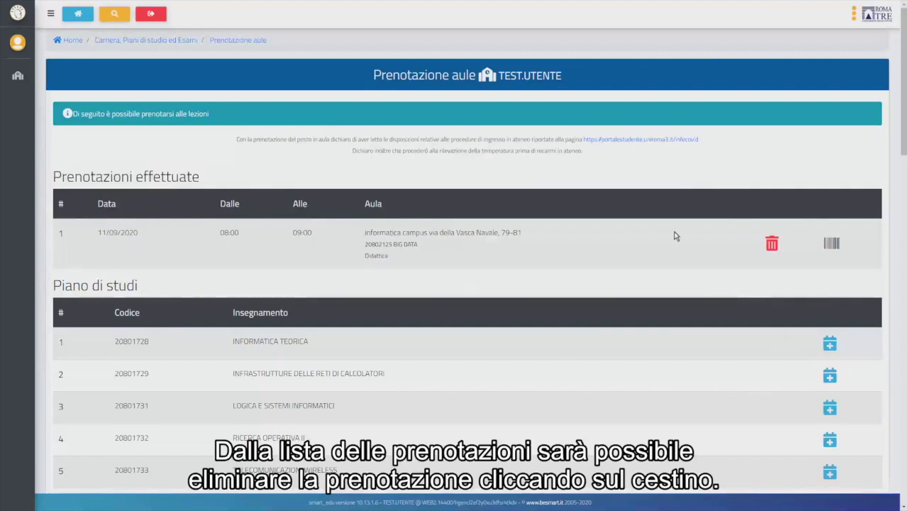
click(771, 244)
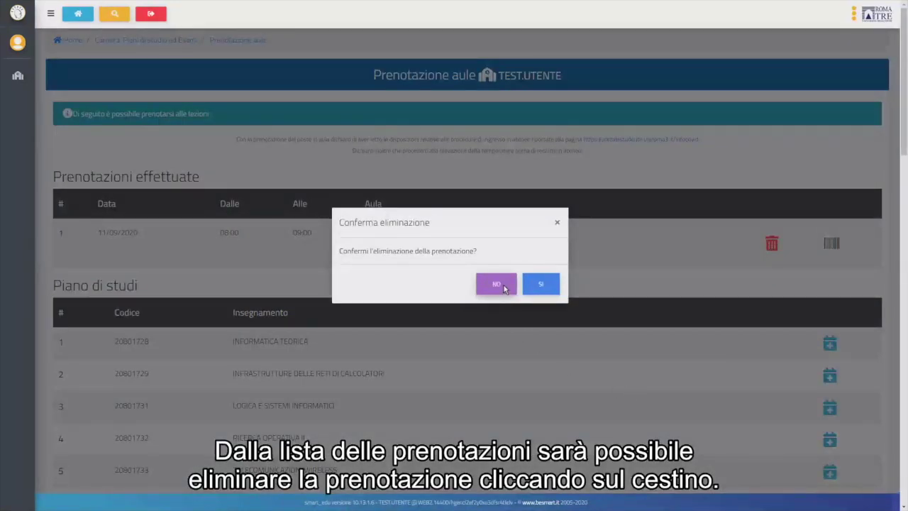
click(539, 284)
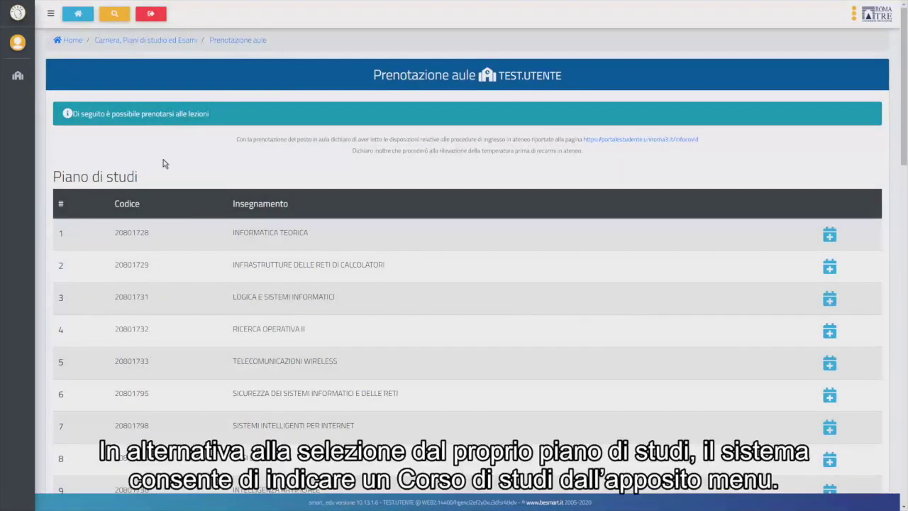
Search the degree courses (Corso di studi) for "INGEGNERIA INFO" and select INGEGNERIA INFORMATICA LM-32
scroll(162, 163, down, 7)
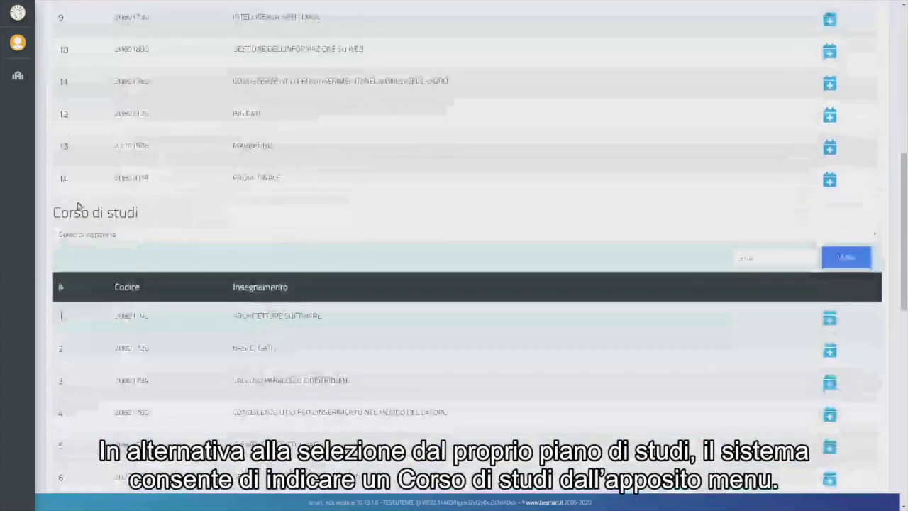
drag(54, 217, 154, 219)
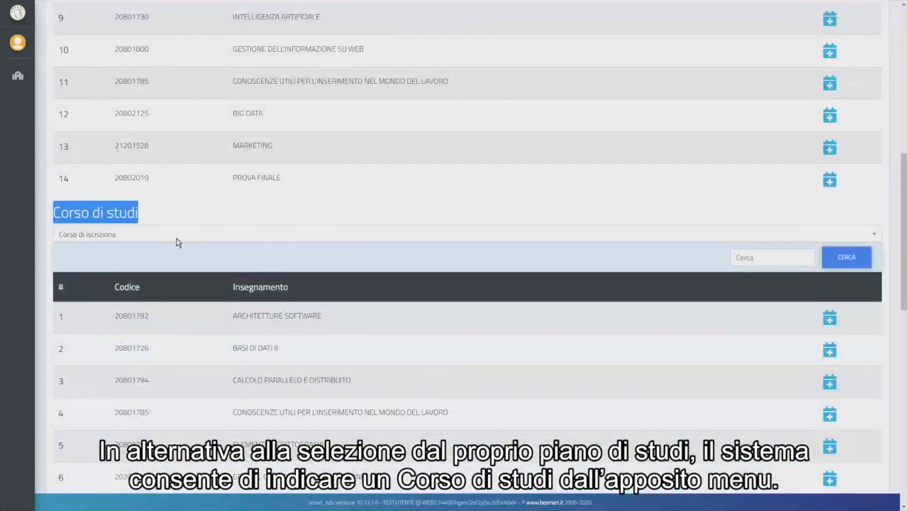
click(129, 235)
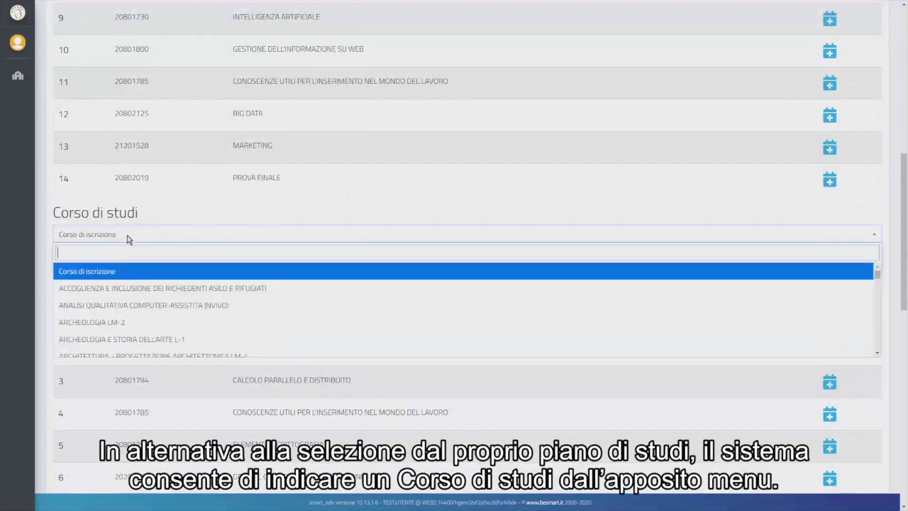
text(INGEGNERIA)
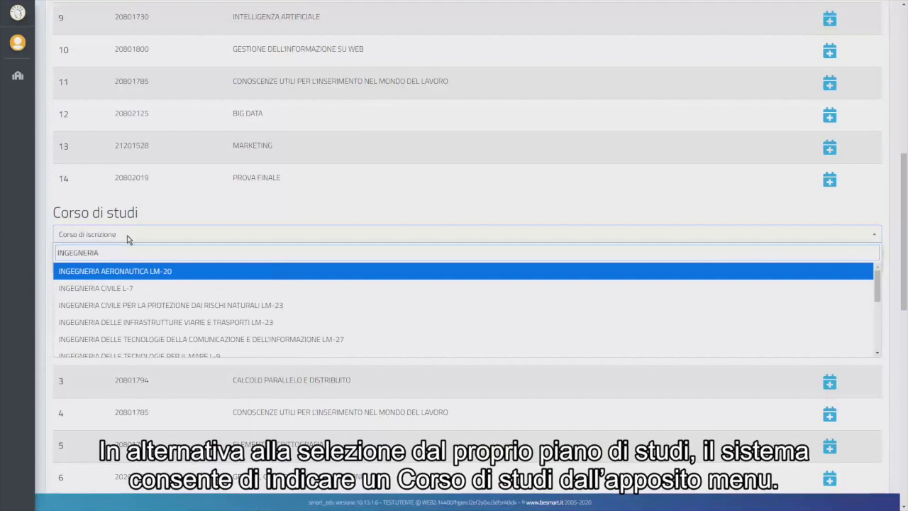
text( INFO)
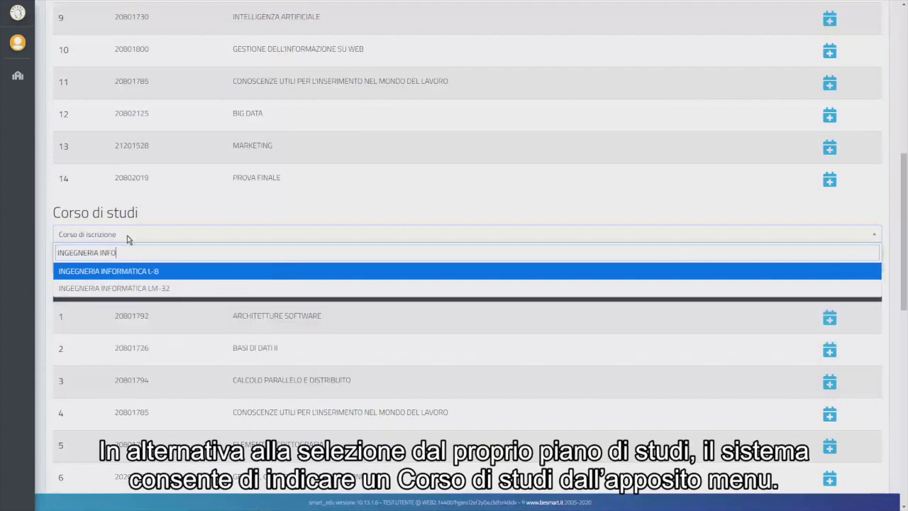
click(154, 288)
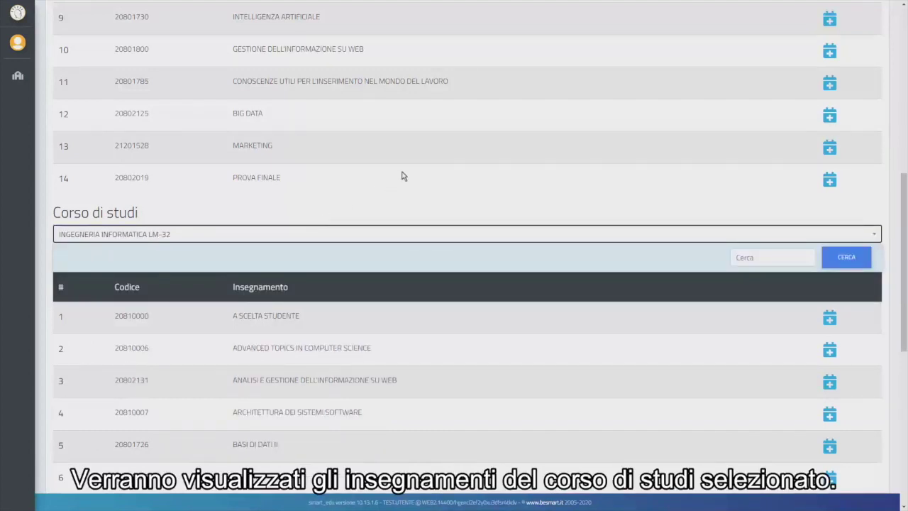
Book the 11/09/2020 BIG DATA lesson from the selected degree course's list and open the booking details with the QR code
scroll(407, 172, down, 3)
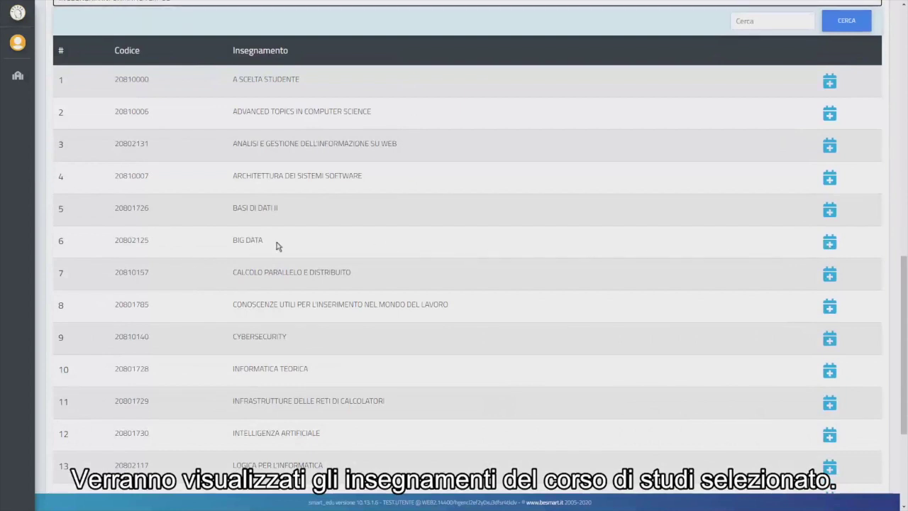
click(829, 243)
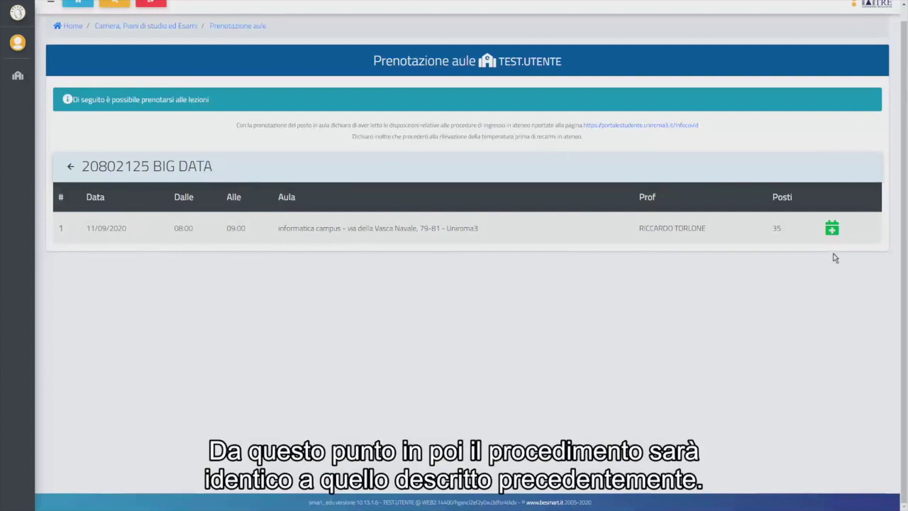
click(831, 229)
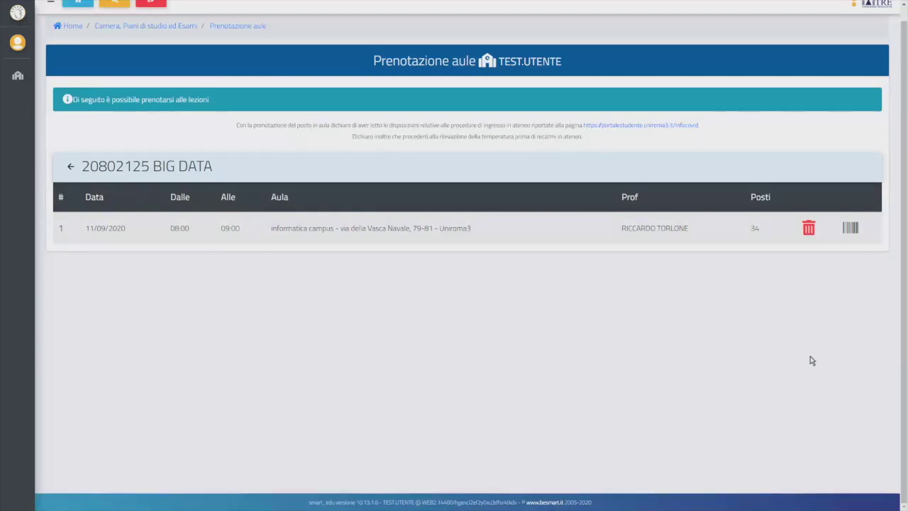
click(849, 228)
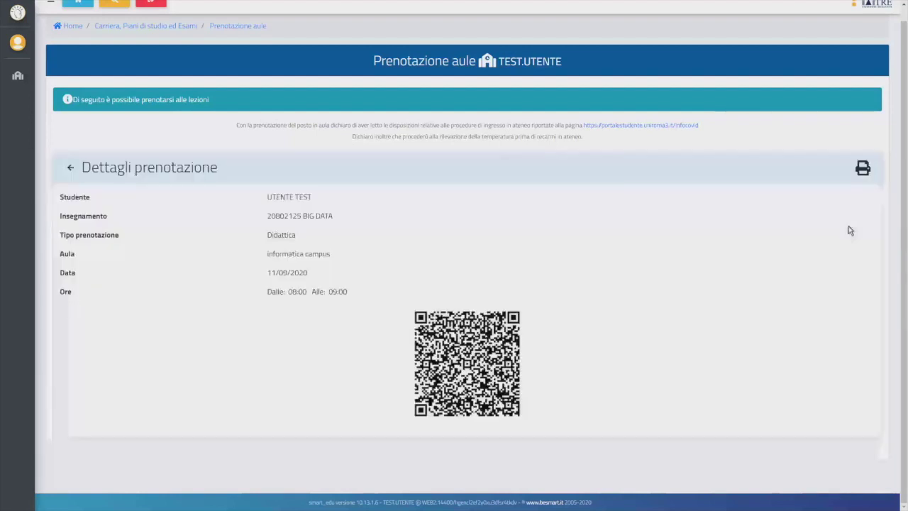
Preview the booking's printout as a PDF with headers and footers (Intestazioni e piè di pagina) turned off, and cancel printing
click(862, 167)
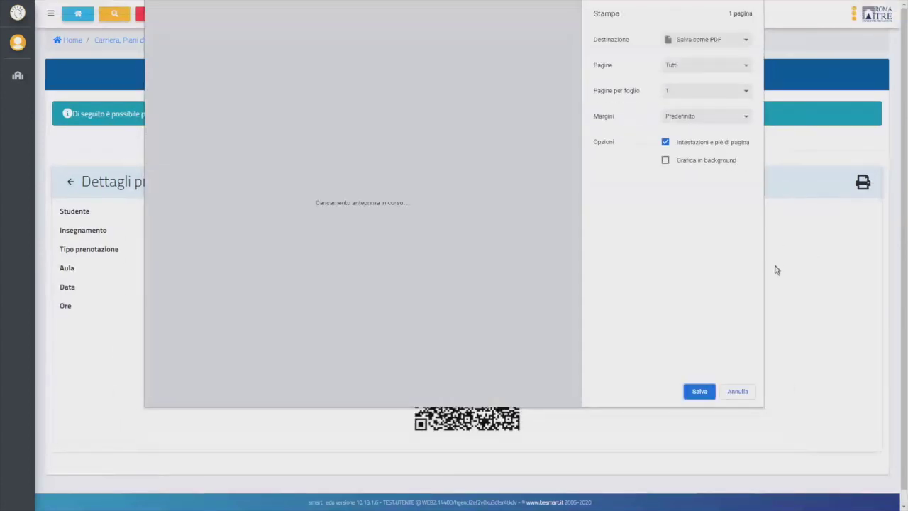
click(665, 143)
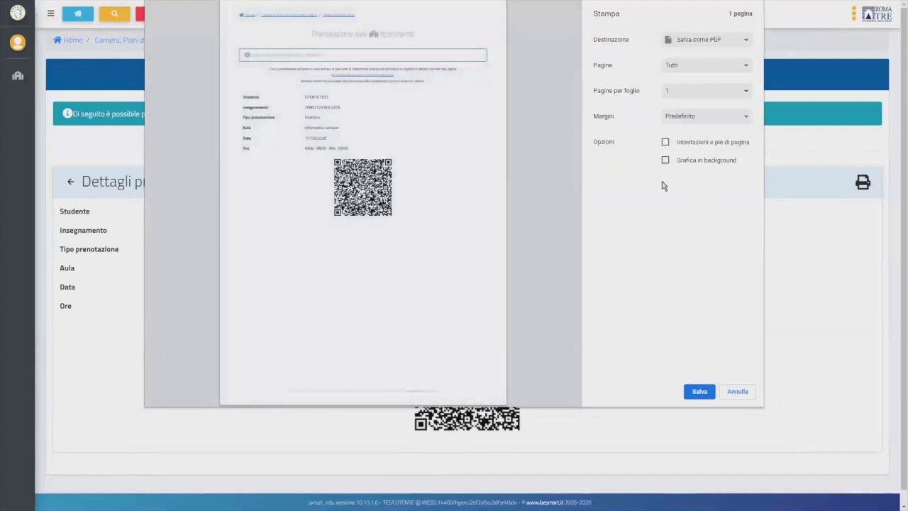
click(738, 392)
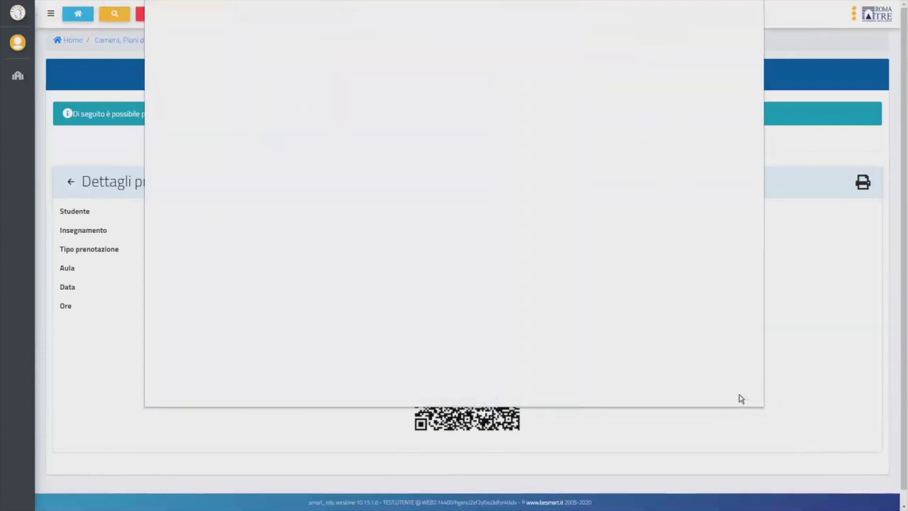
Return to the Prenotazione aule page and delete the 11/09/2020 BIG DATA booking listed under Prenotazioni effettuate, confirming the deletion
click(246, 41)
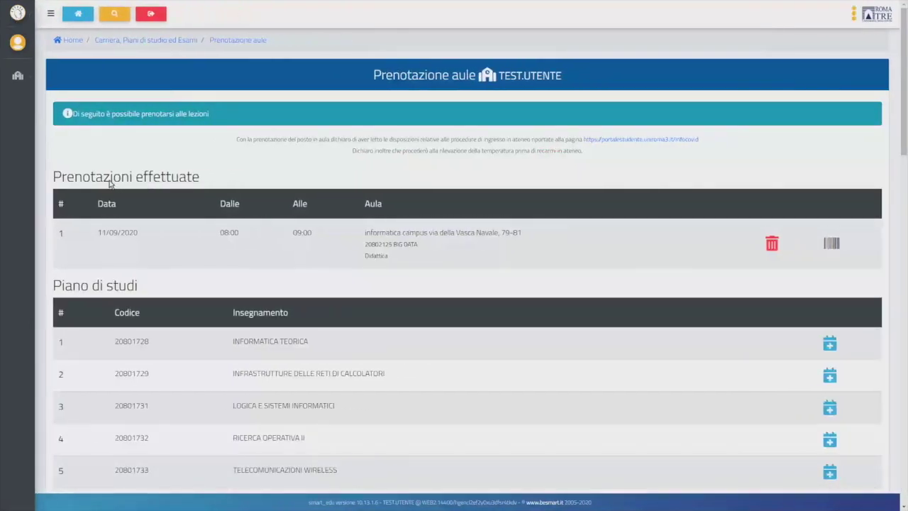
drag(53, 177, 206, 185)
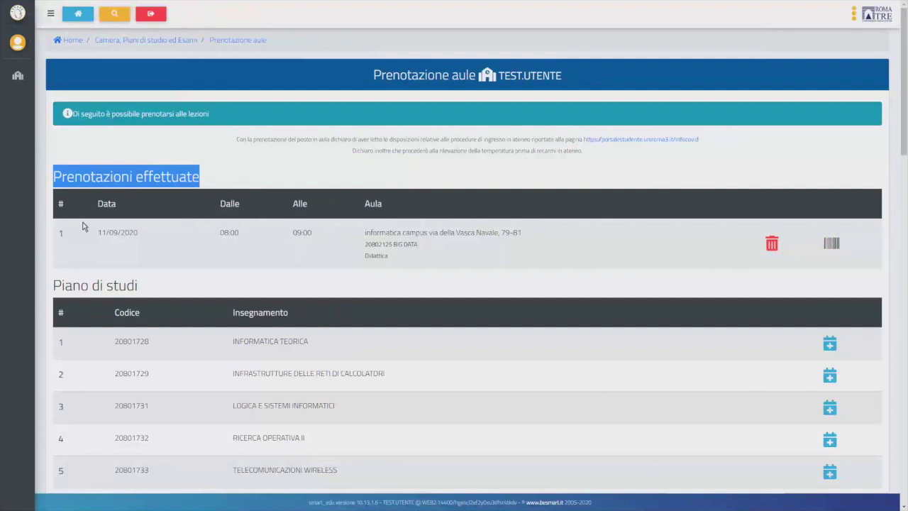
click(745, 273)
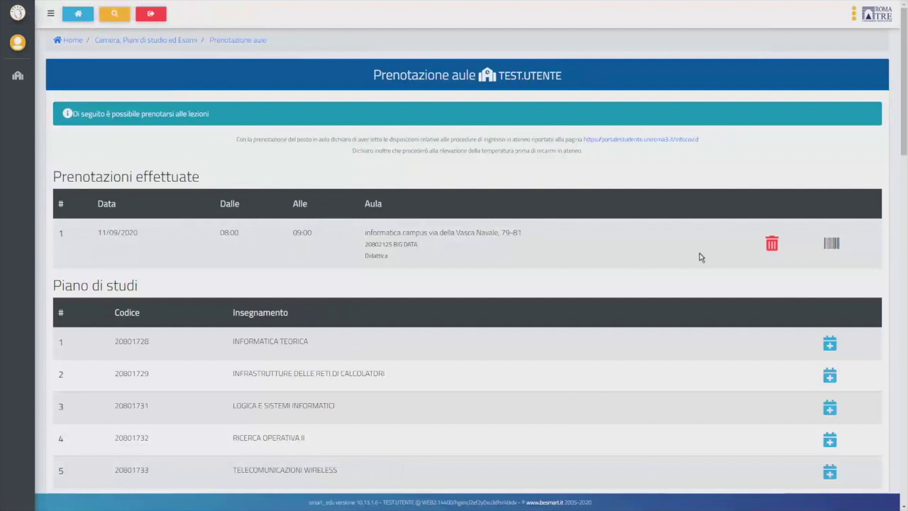
click(771, 244)
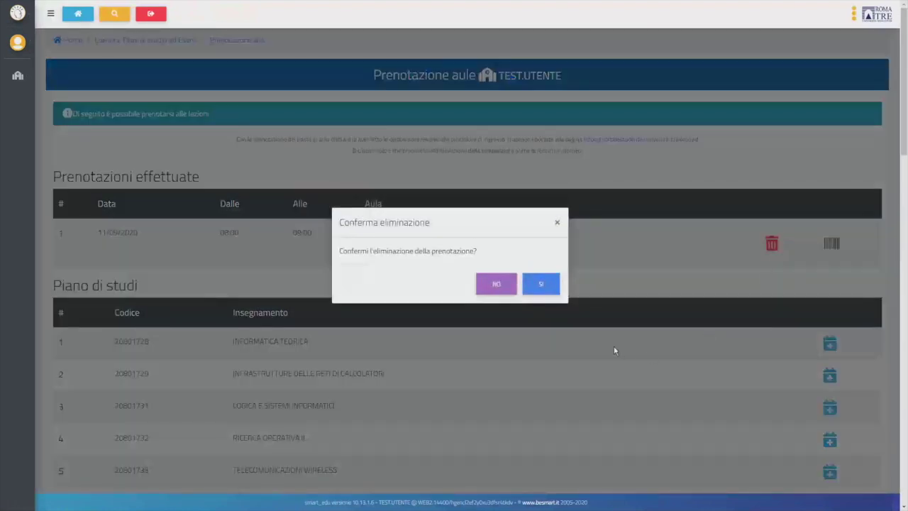
click(543, 284)
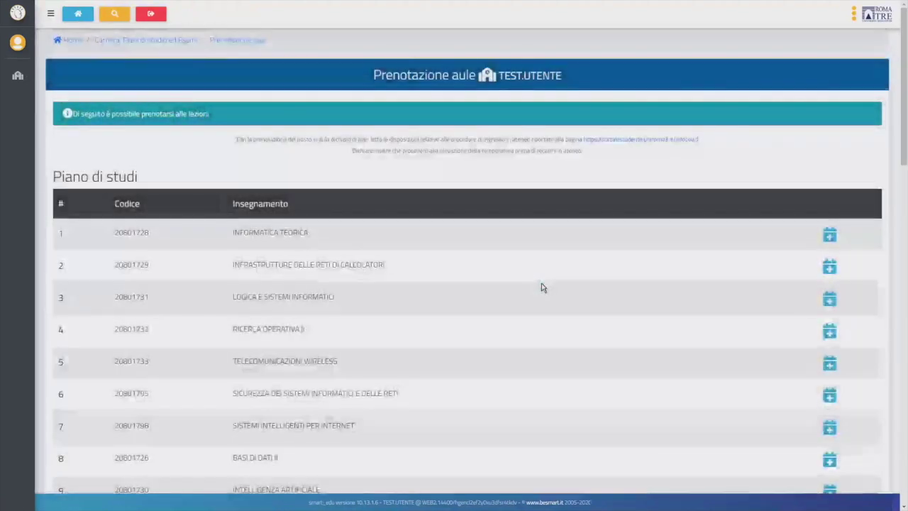